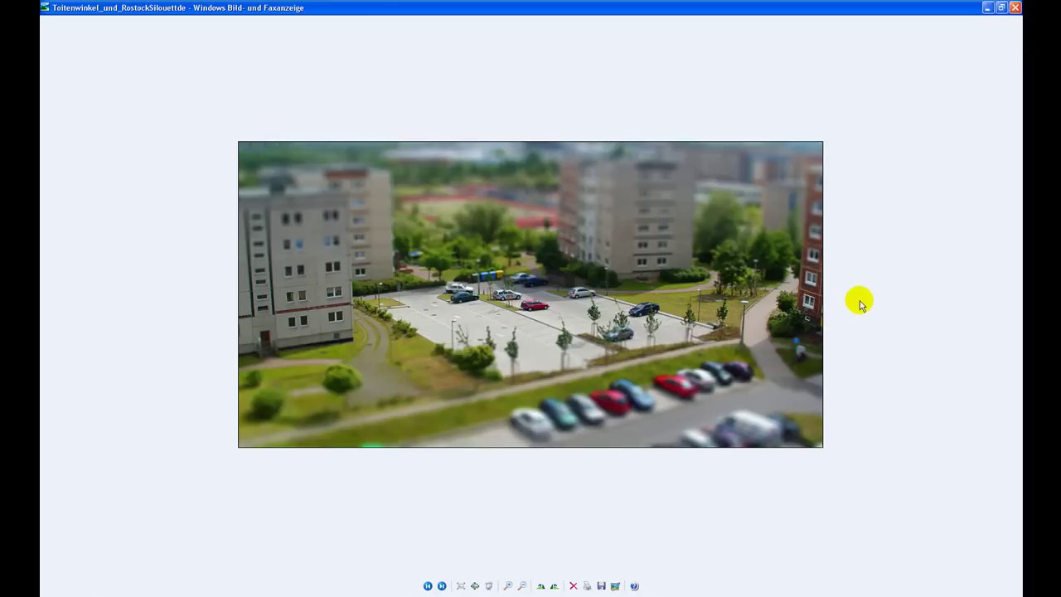
Show the original, unblurred 'Tottenwinkel_und_RostockSilouetted' town photo in the image viewer.
key(Right)
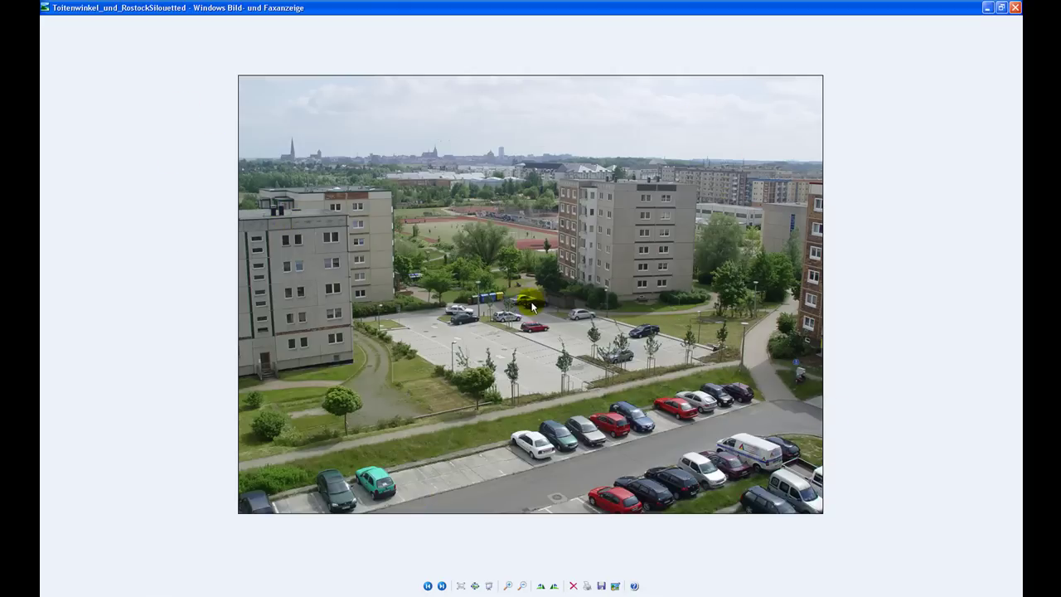
Step forward in the viewer to the tilt-shift version of the town photo.
key(Right)
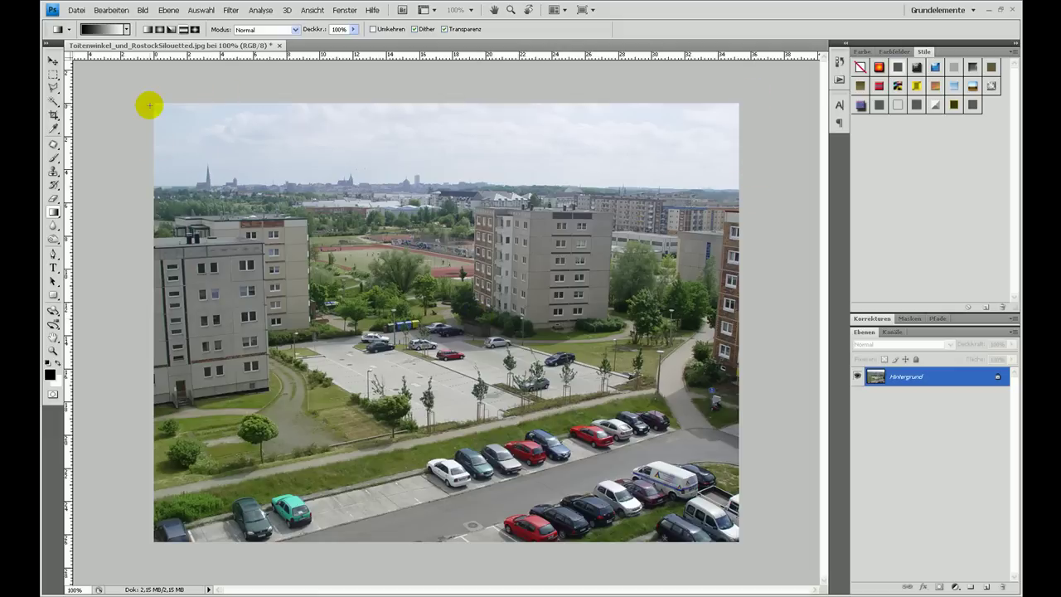
Crop the photo to a wide strip just below the skyline, trimming a thin bottom band.
click(55, 115)
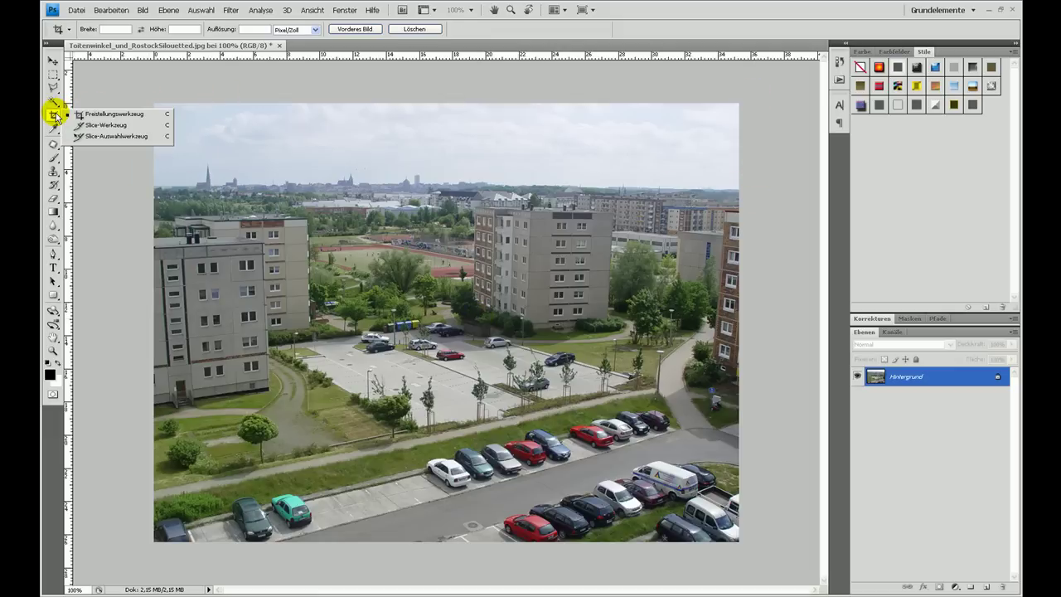
click(73, 116)
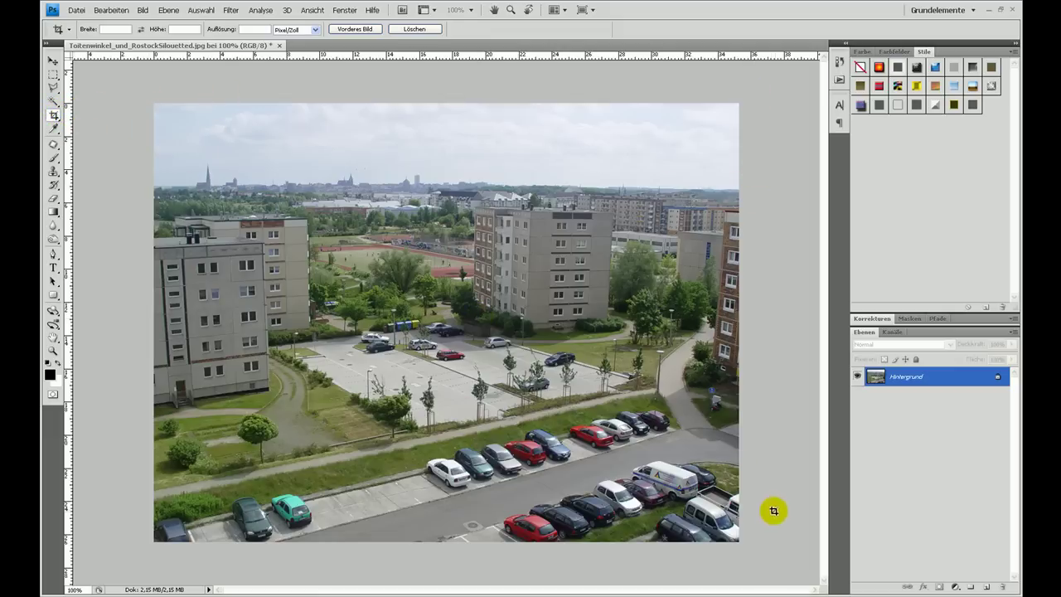
drag(772, 511, 126, 192)
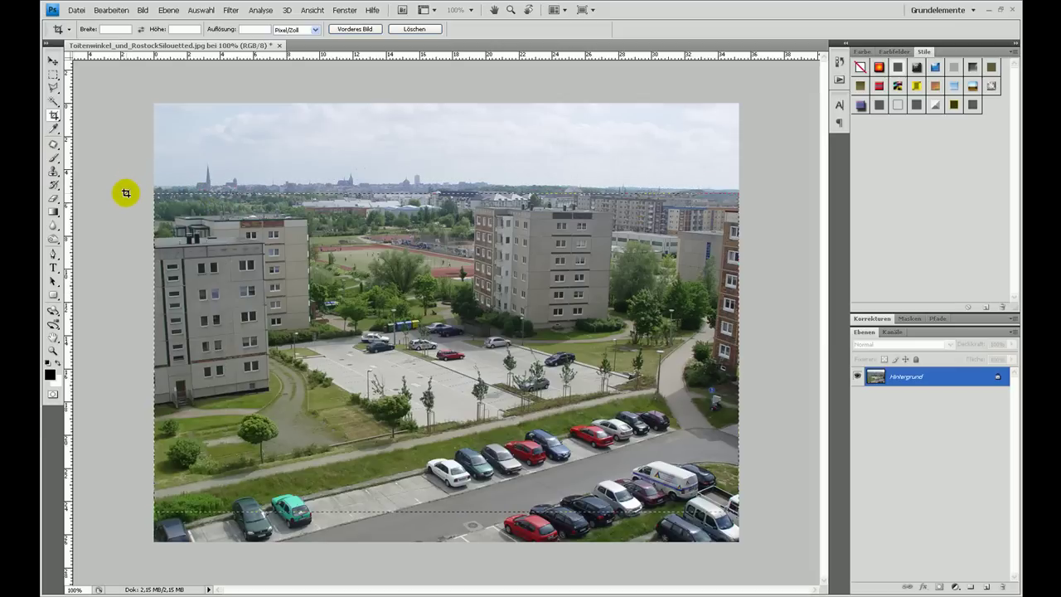
drag(125, 192, 126, 192)
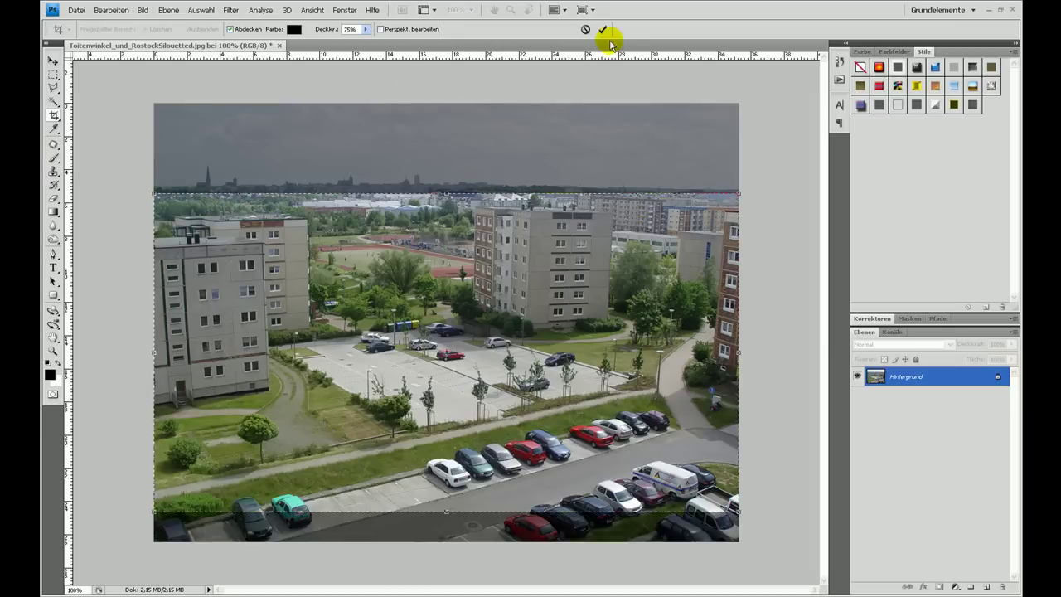
click(604, 30)
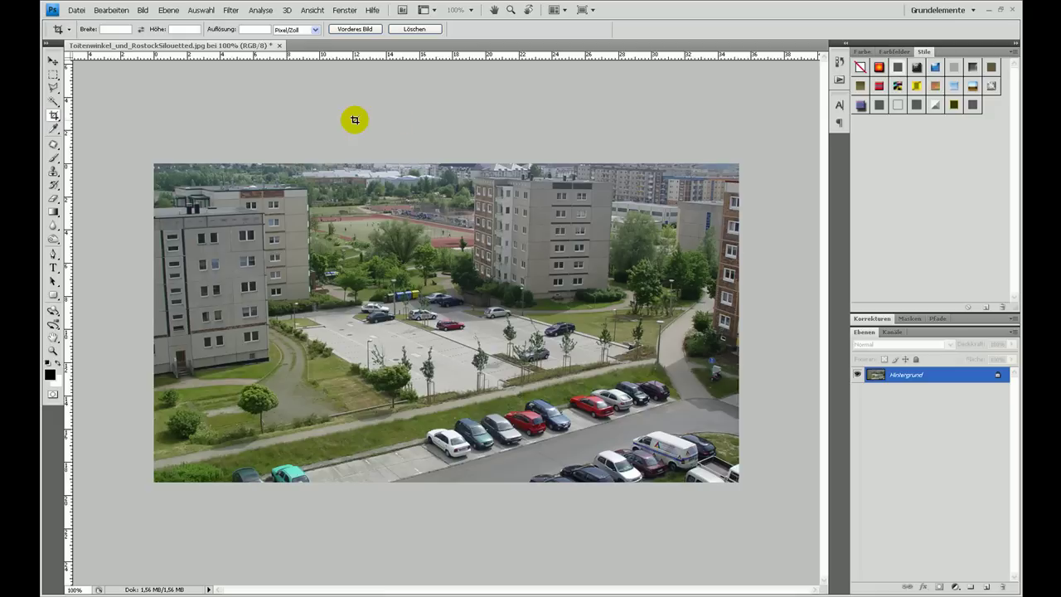
Select the Gradient tool with the Black, White gradient preset.
click(56, 212)
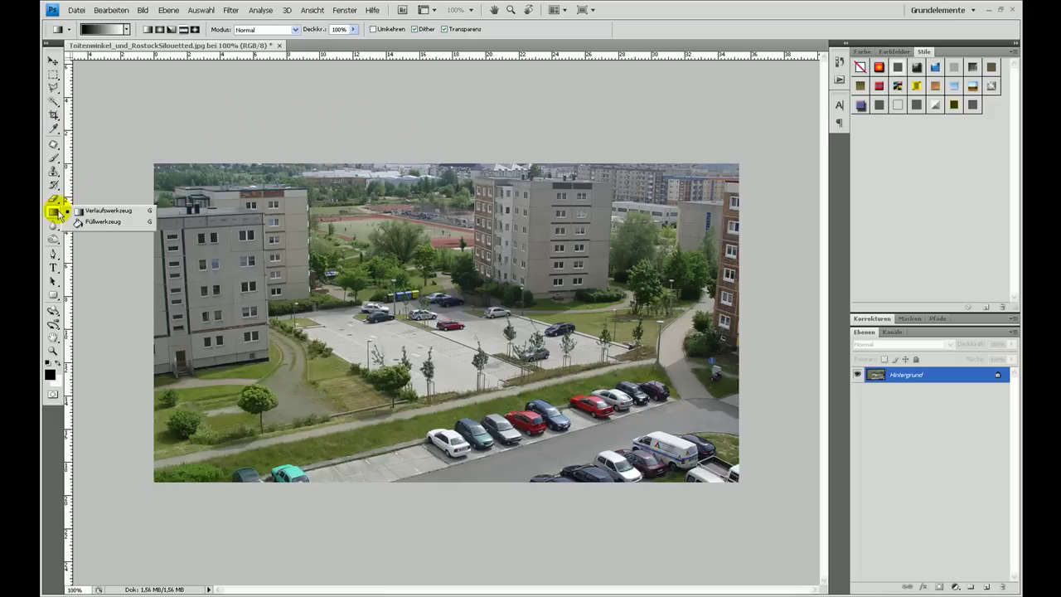
click(75, 212)
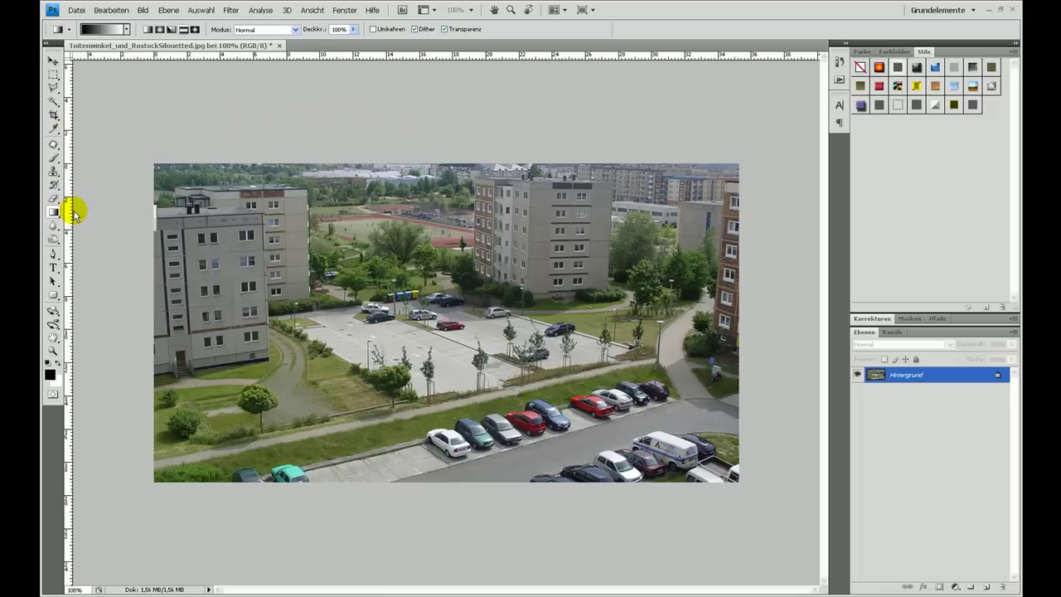
click(103, 30)
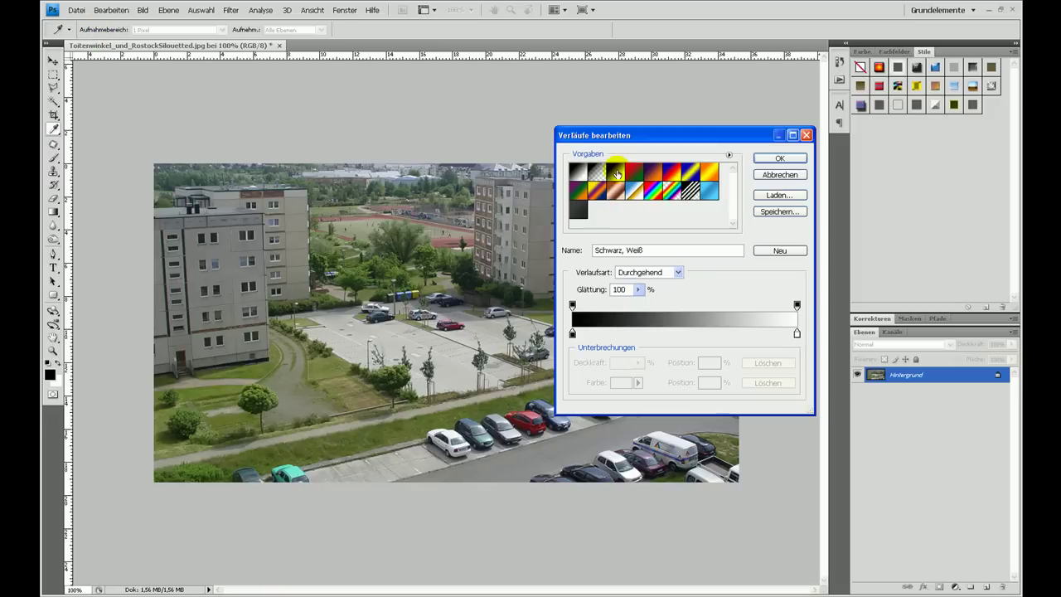
click(759, 158)
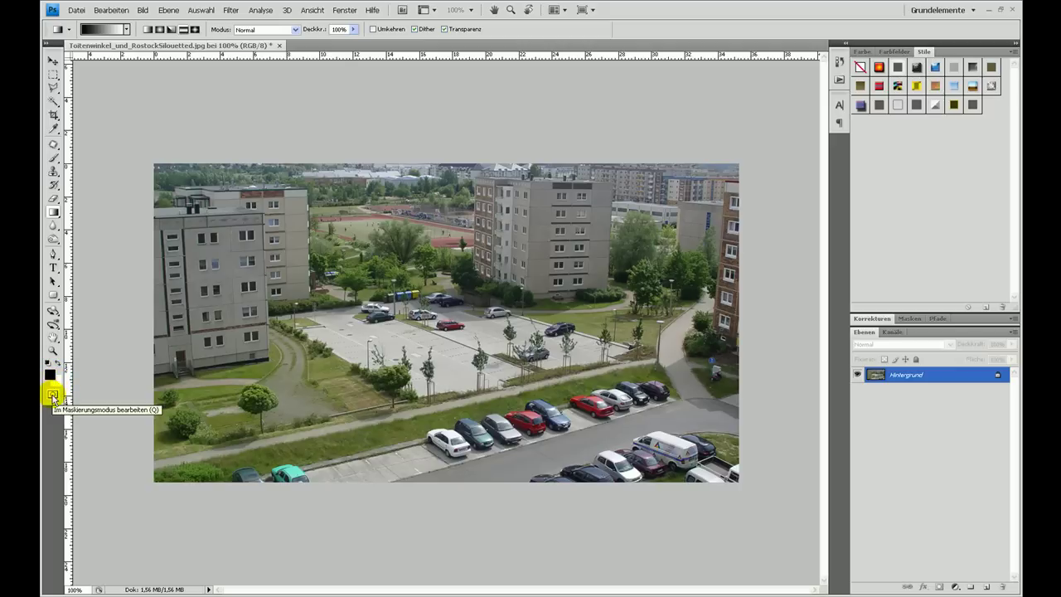
In Quick Mask, draw a reflected gradient from mid-photo downward and convert it to a selection.
click(53, 398)
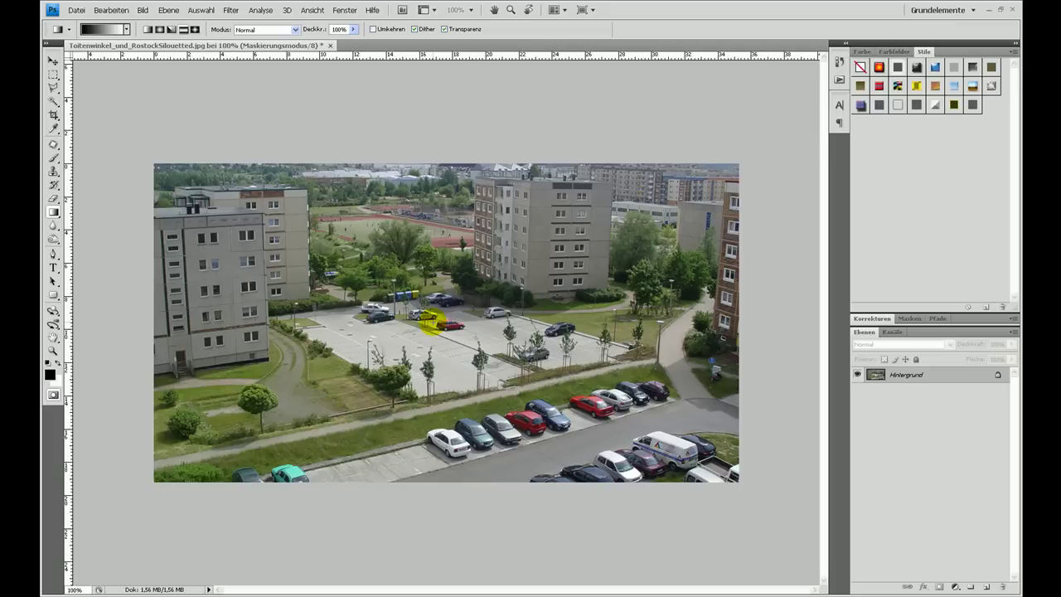
drag(433, 324, 435, 489)
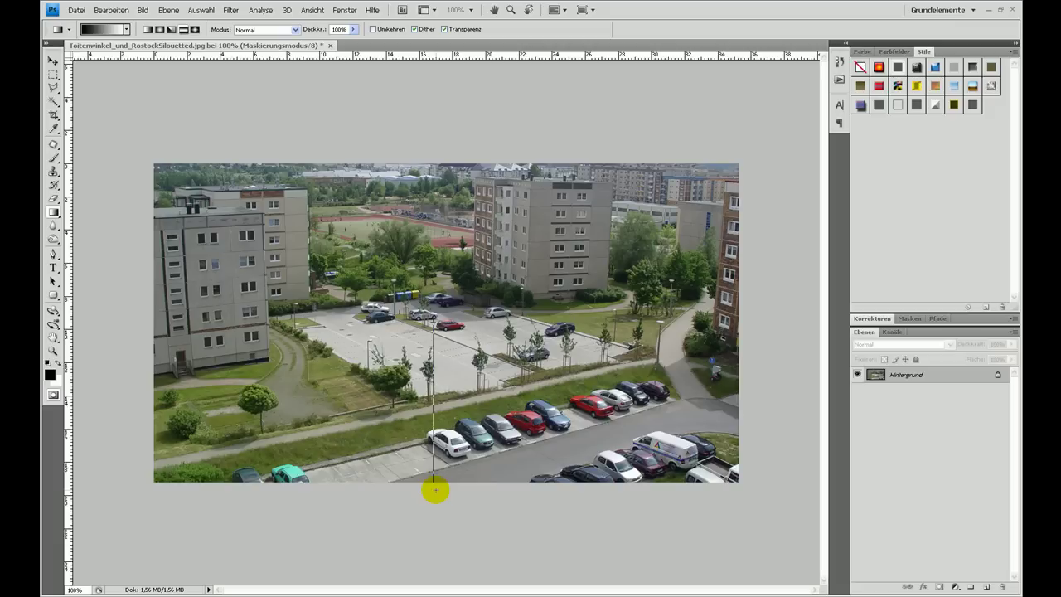
drag(435, 490, 435, 489)
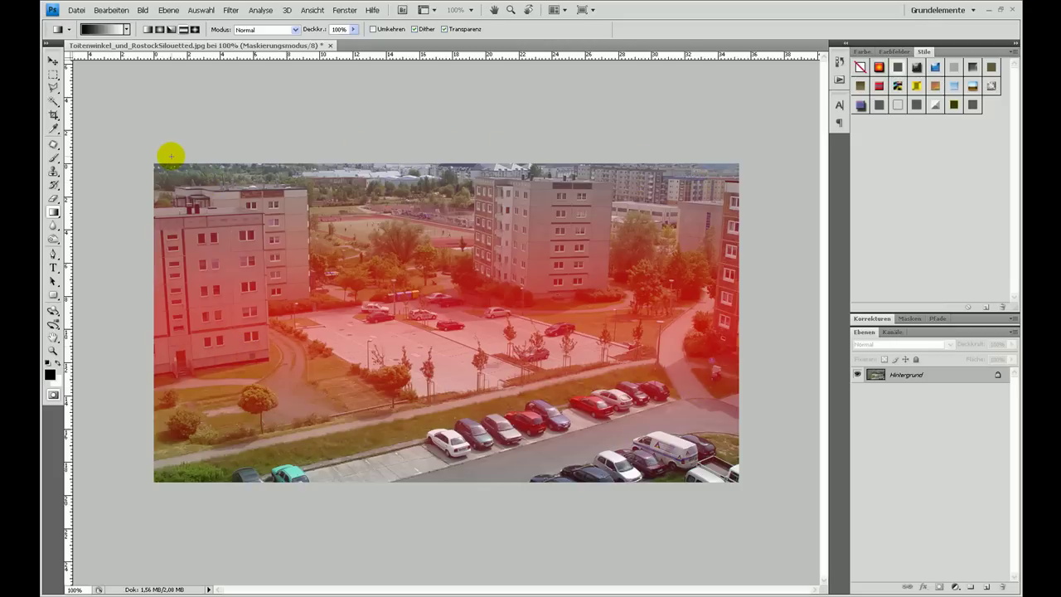
click(53, 395)
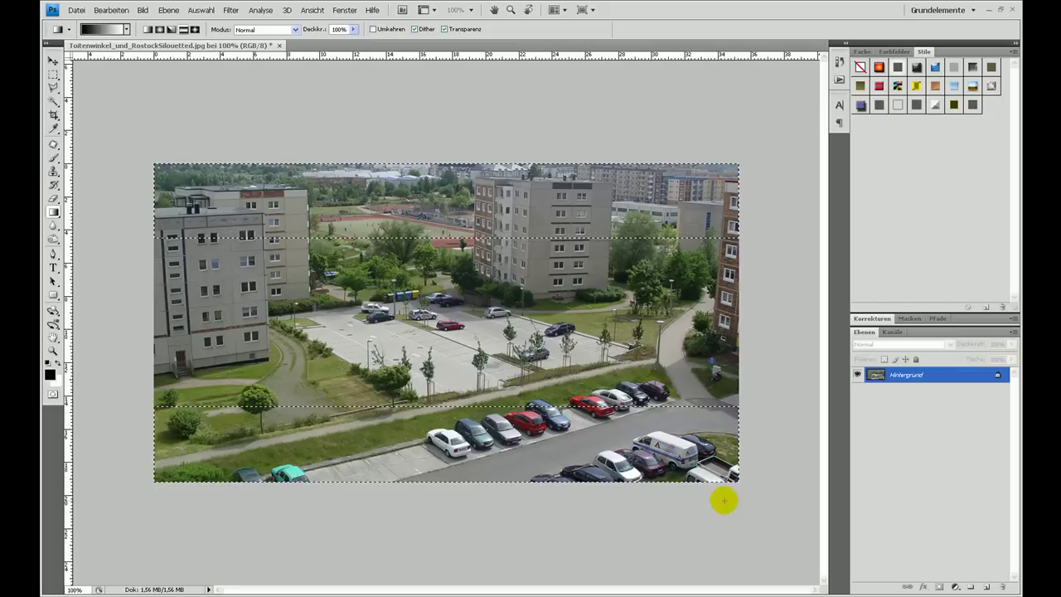
Apply the Tiefenschärfe abmildern lens blur at radius 21 to the selected areas.
click(231, 10)
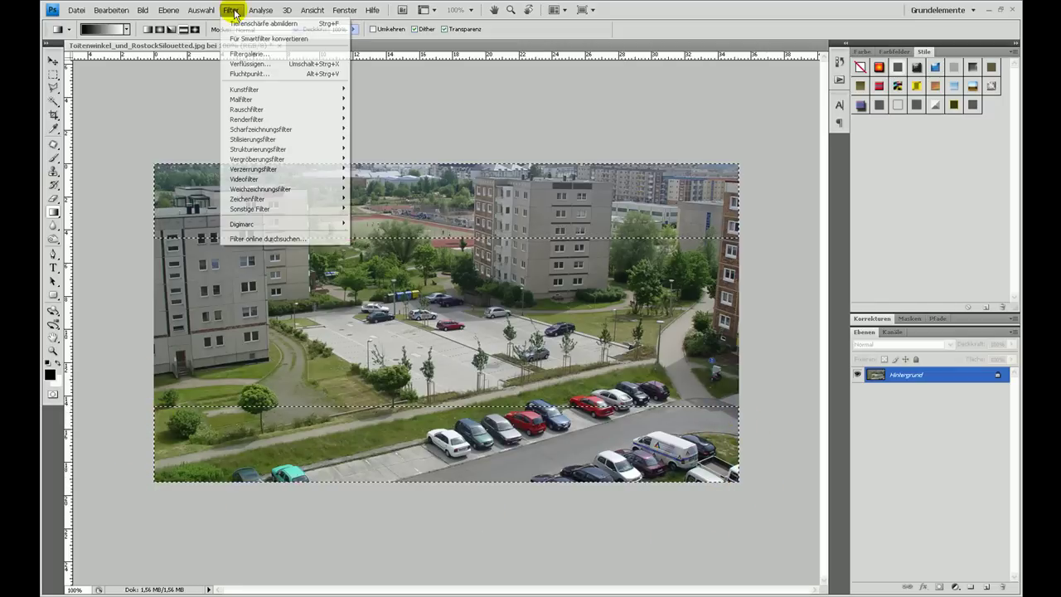
mouse_move(260, 189)
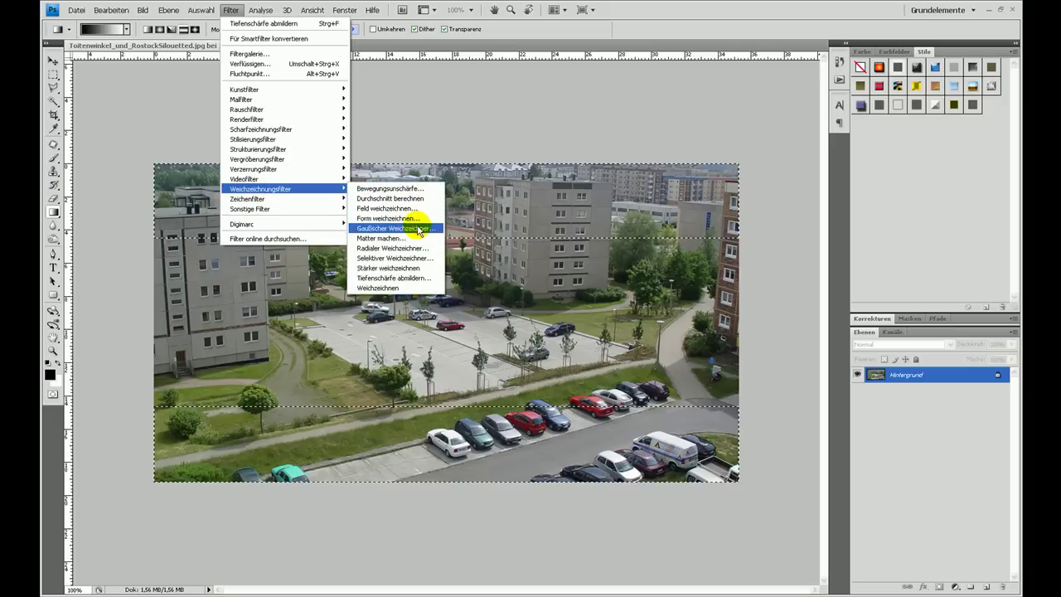
click(410, 279)
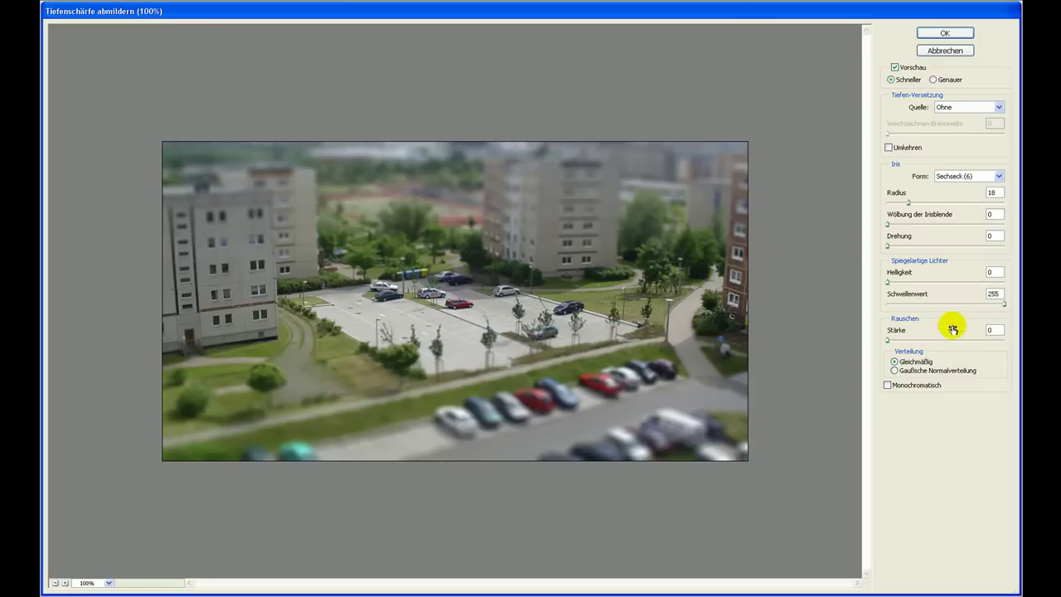
click(893, 205)
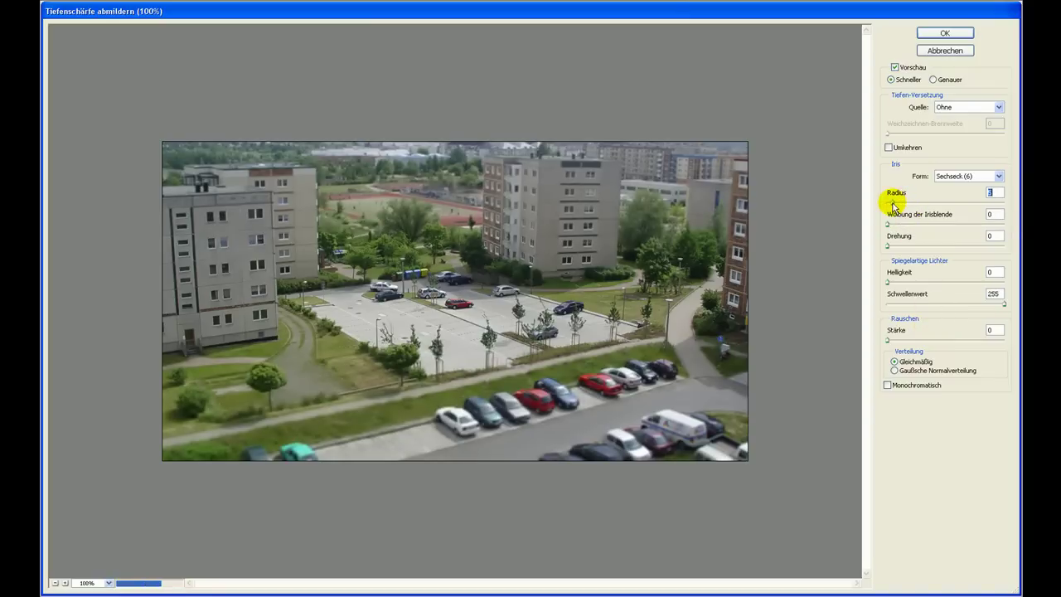
drag(893, 205, 904, 208)
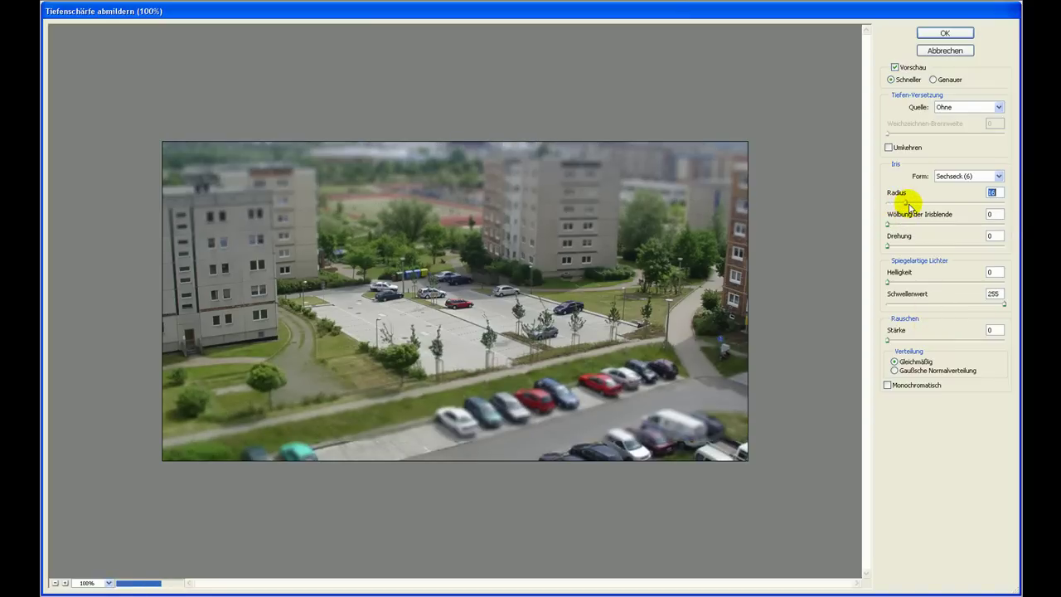
drag(909, 208, 909, 207)
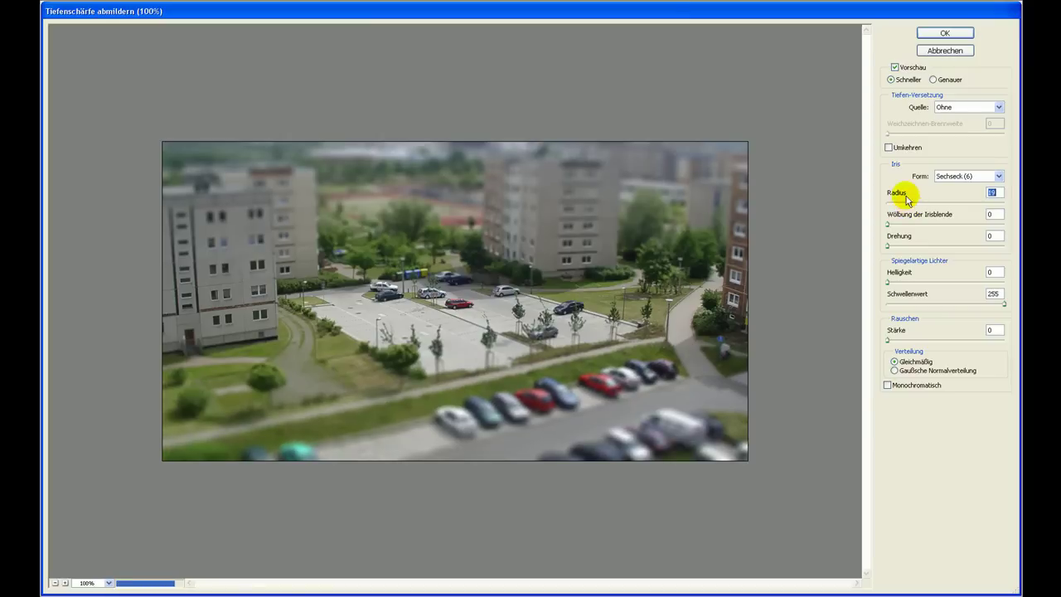
click(941, 35)
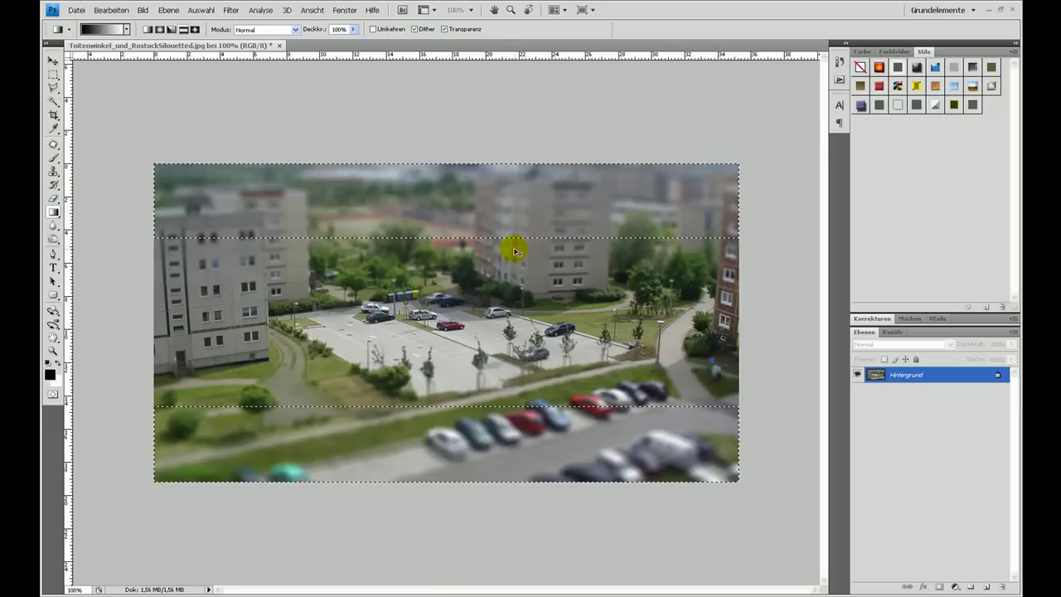
Deselect the blurred areas so adjustments affect the whole photo.
key(ctrl+d)
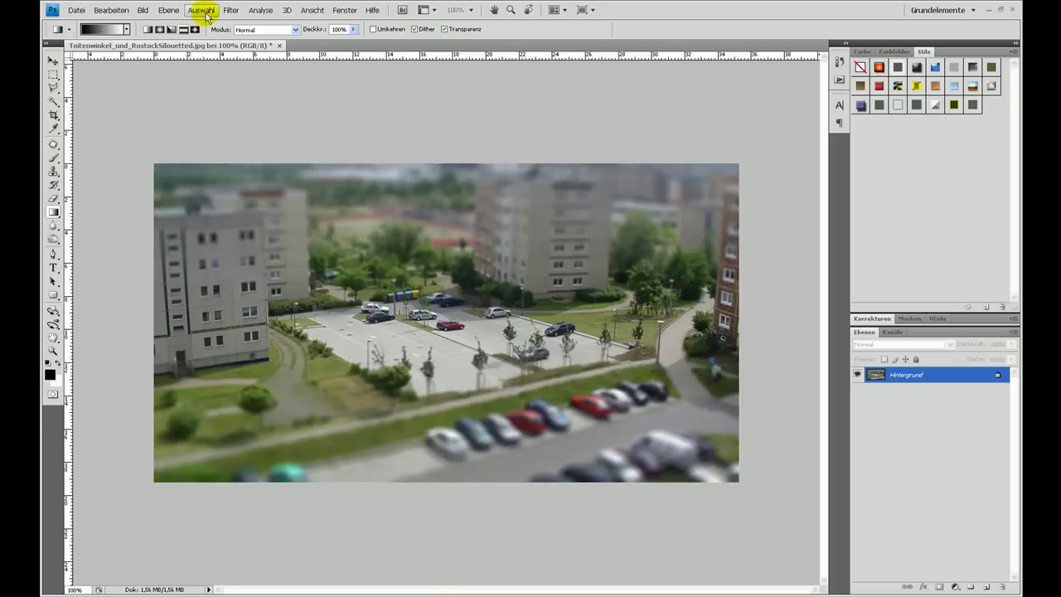
click(201, 10)
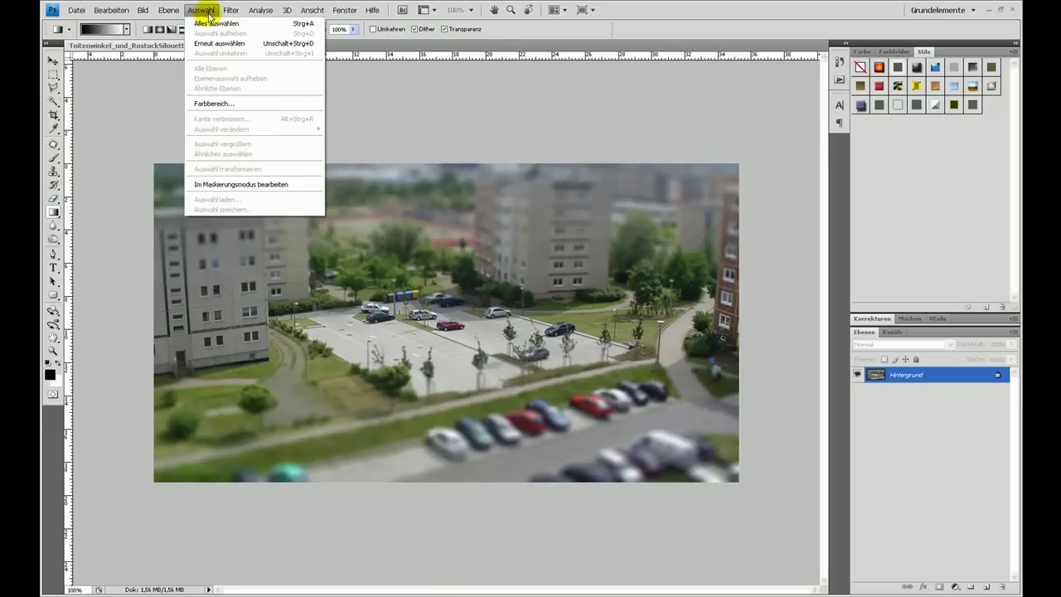
click(662, 6)
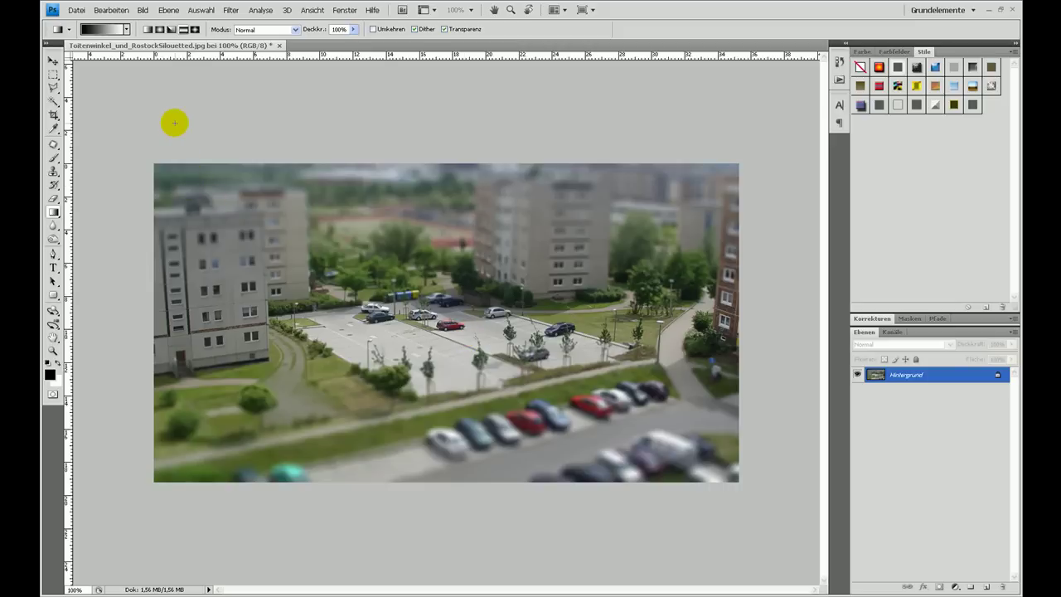
Apply Farbton/Sättigung with saturation +41 and hue -7.
click(142, 10)
mouse_move(160, 39)
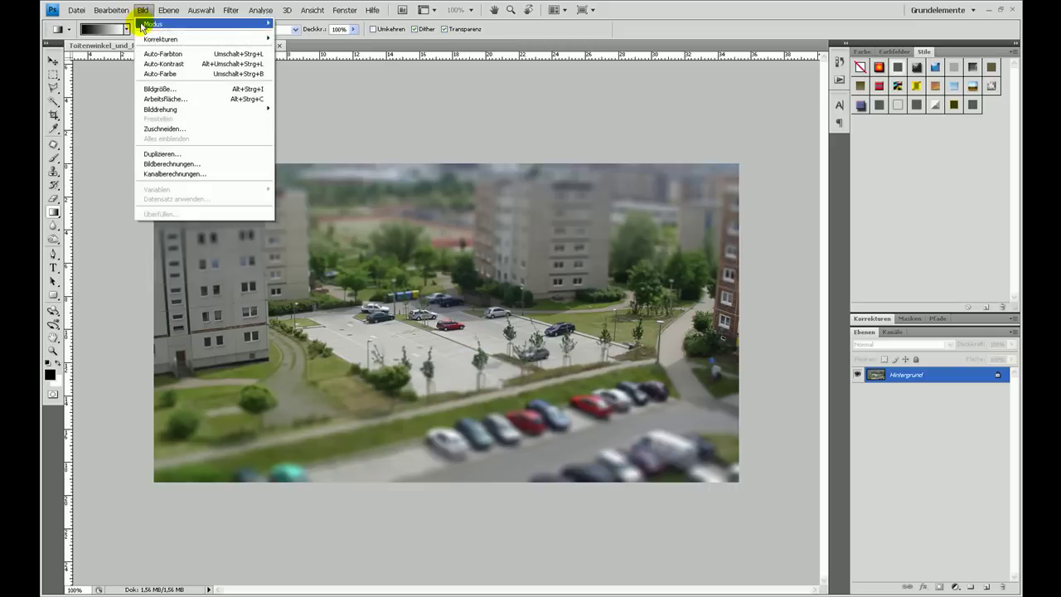
click(309, 92)
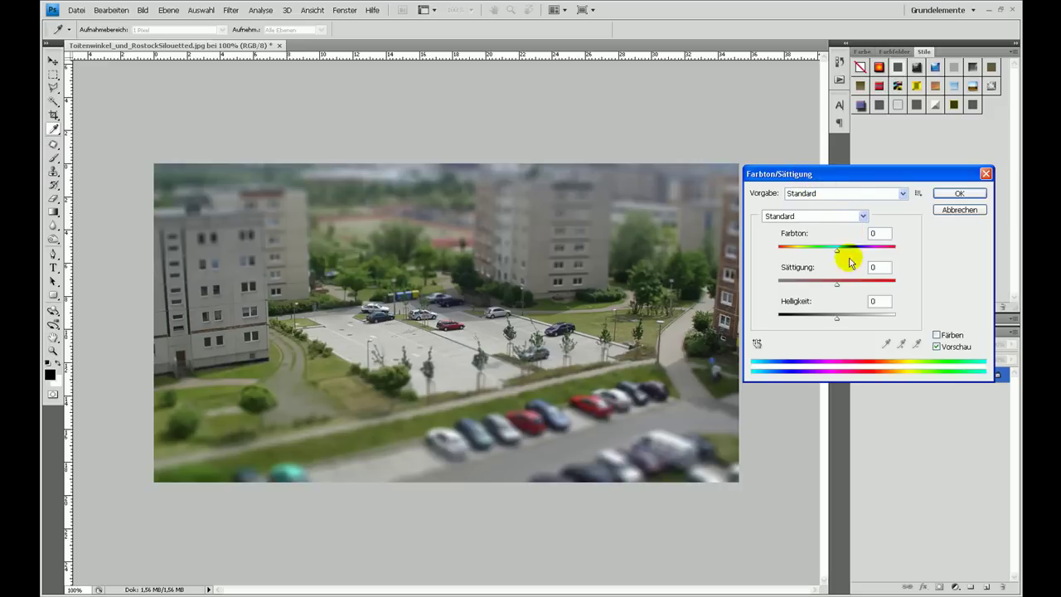
drag(845, 288, 859, 288)
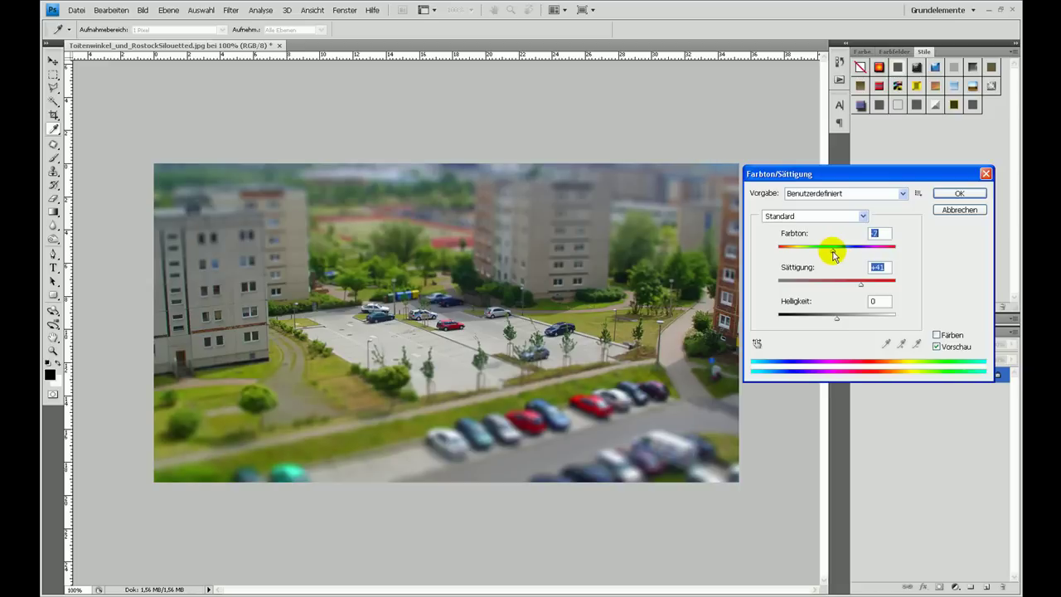
click(833, 253)
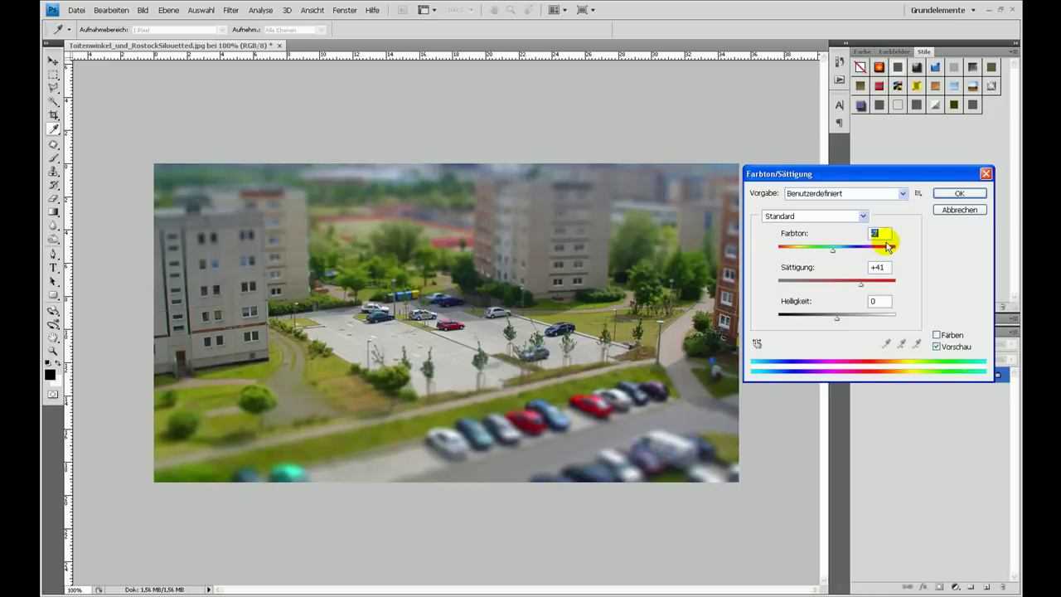
click(949, 193)
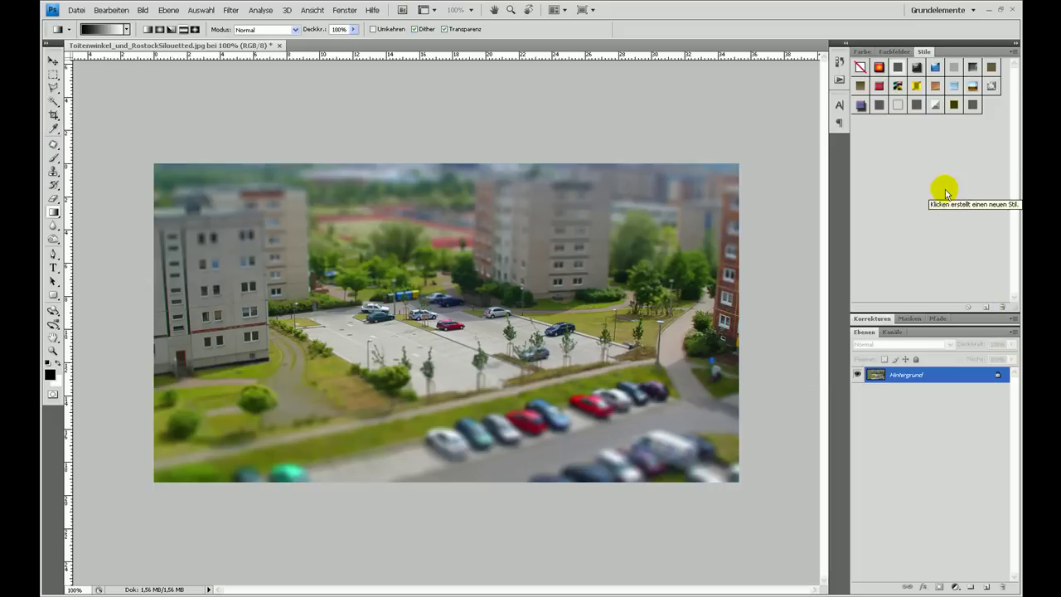
Apply a Gradationskurven S-curve: shadows 31→23, highlights 208→219.
click(148, 10)
mouse_move(160, 39)
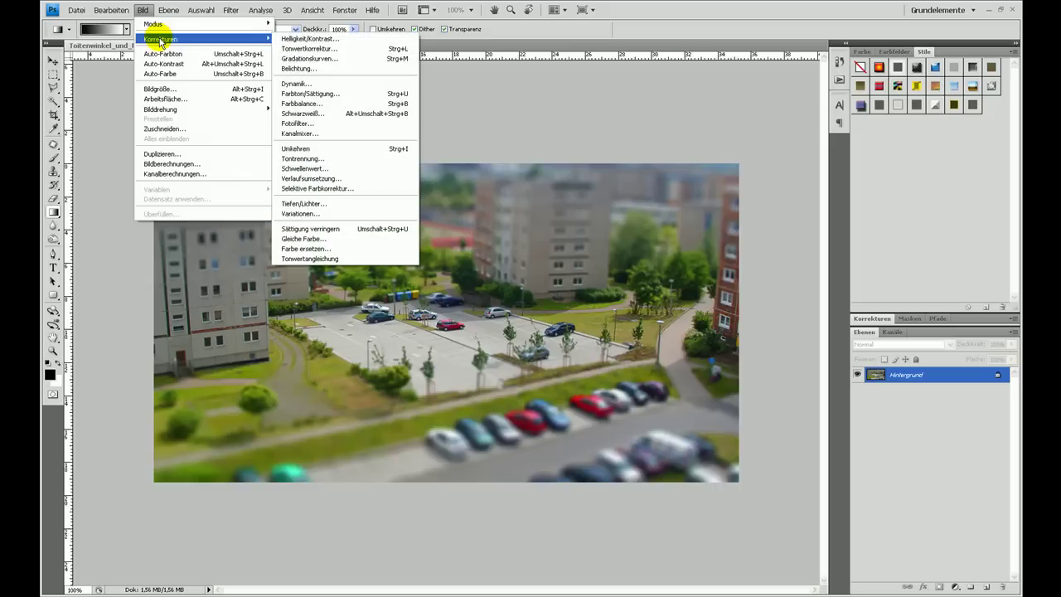
click(307, 59)
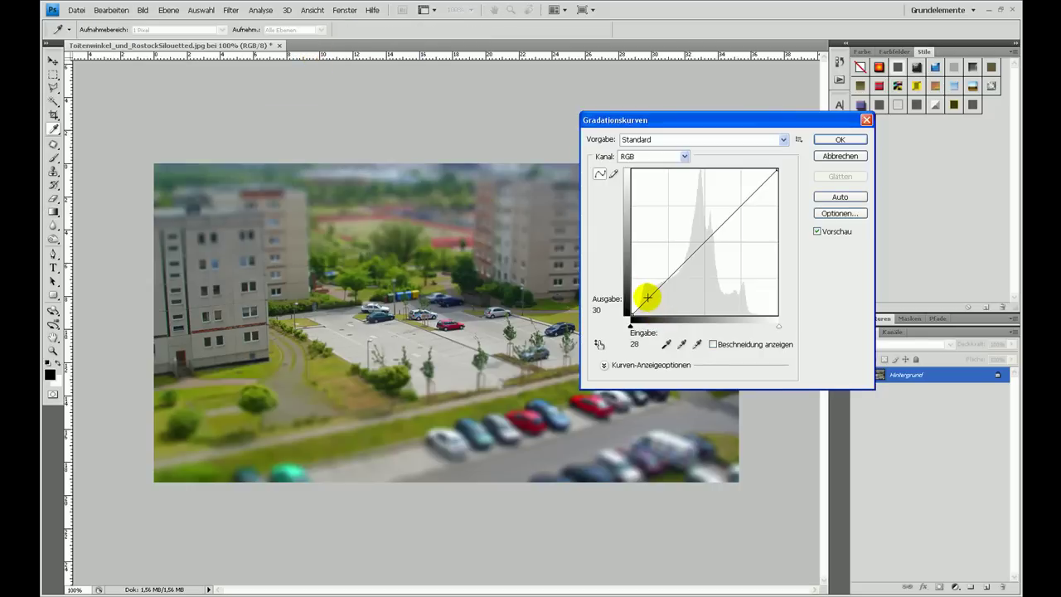
drag(648, 298, 650, 301)
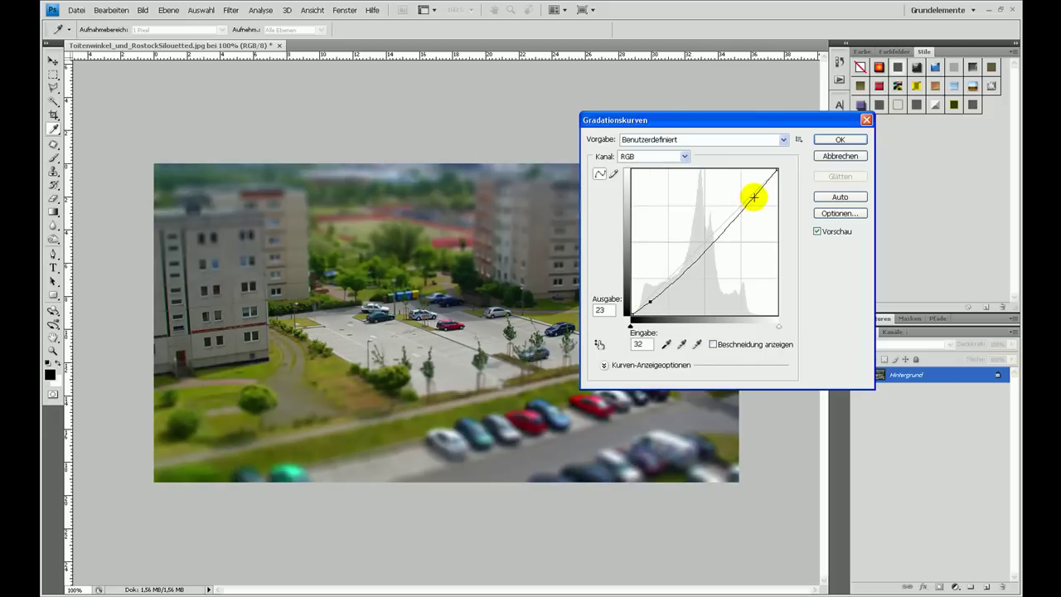
drag(750, 196, 750, 190)
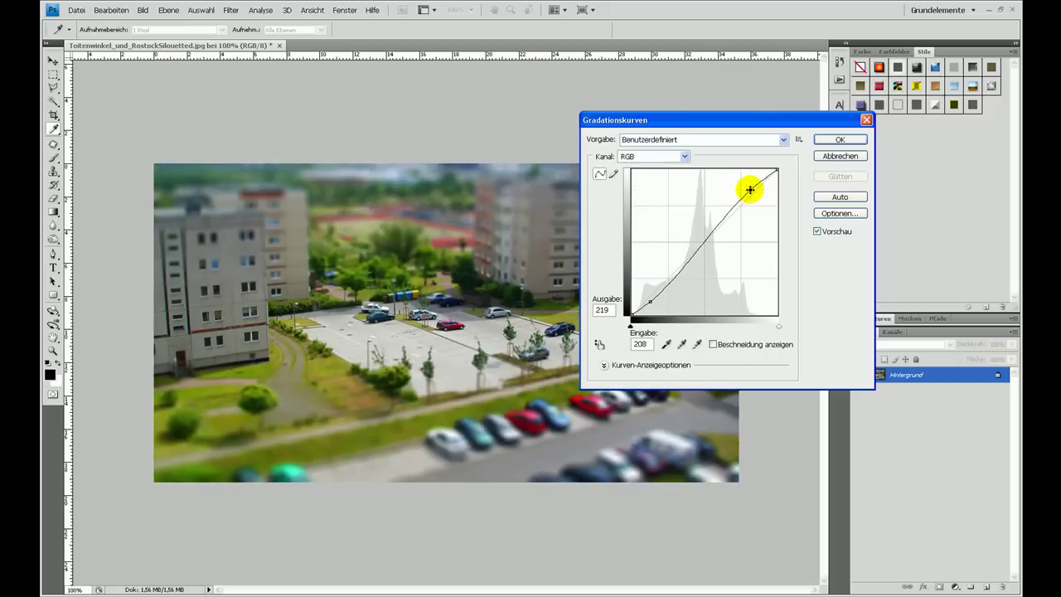
click(840, 139)
Compare the miniature with the cropped original via the Protokoll panel, then bring up tiltshiftmaker.com.
key(g)
click(842, 45)
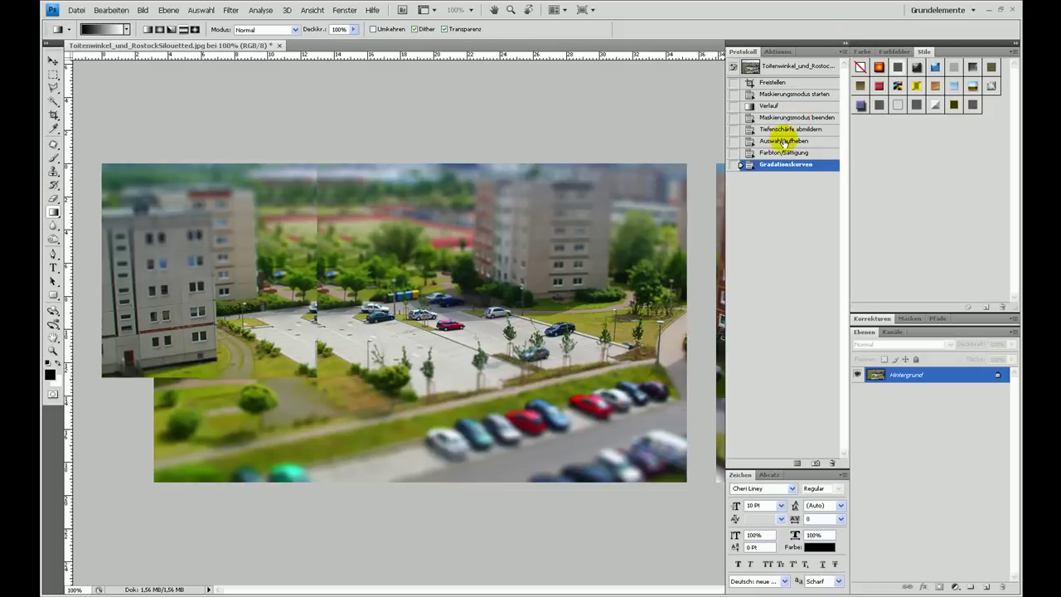
click(770, 153)
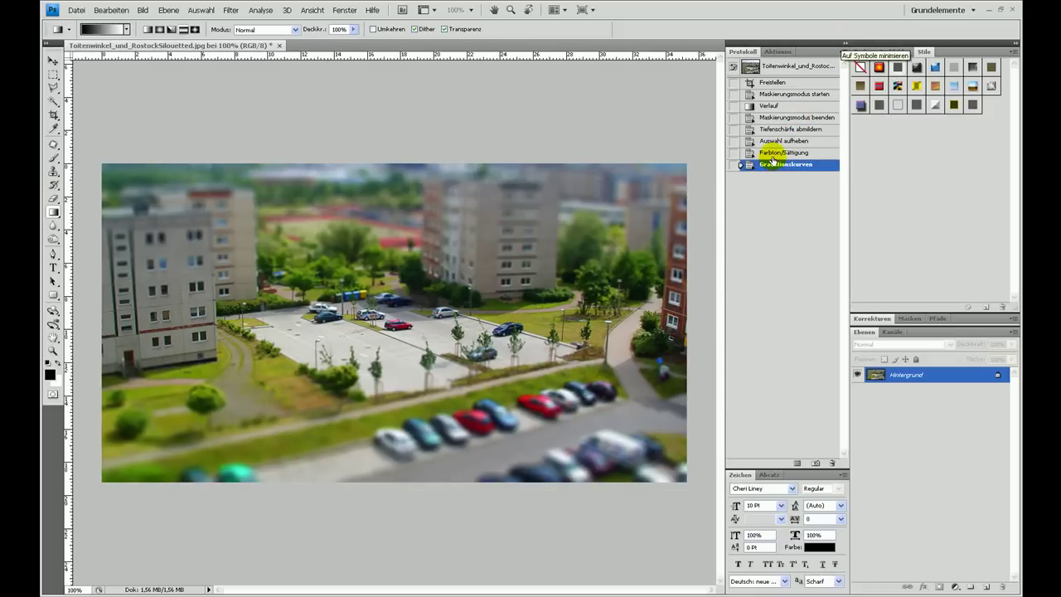
click(771, 152)
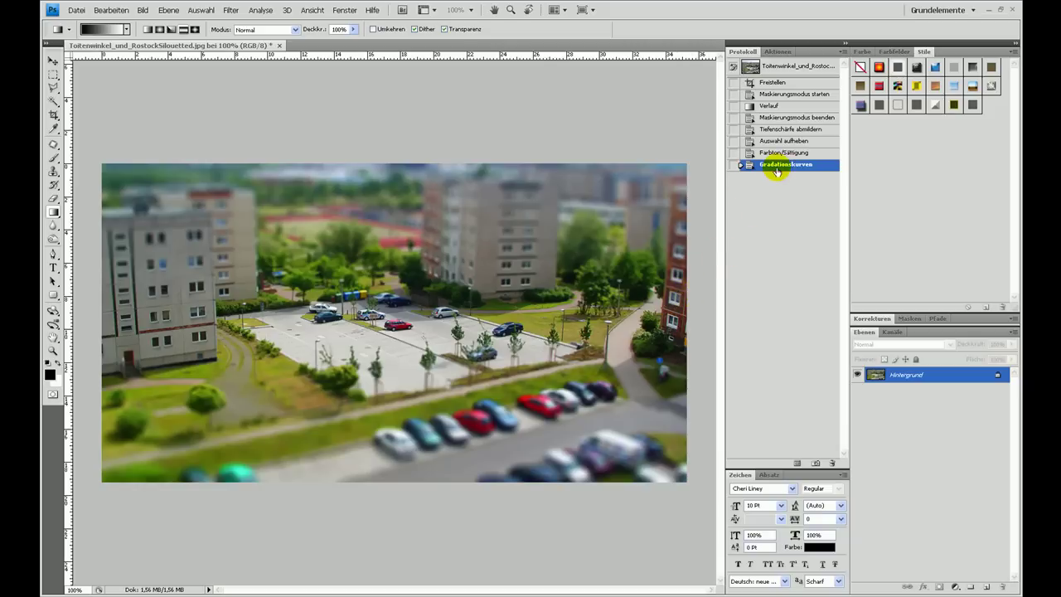
click(773, 83)
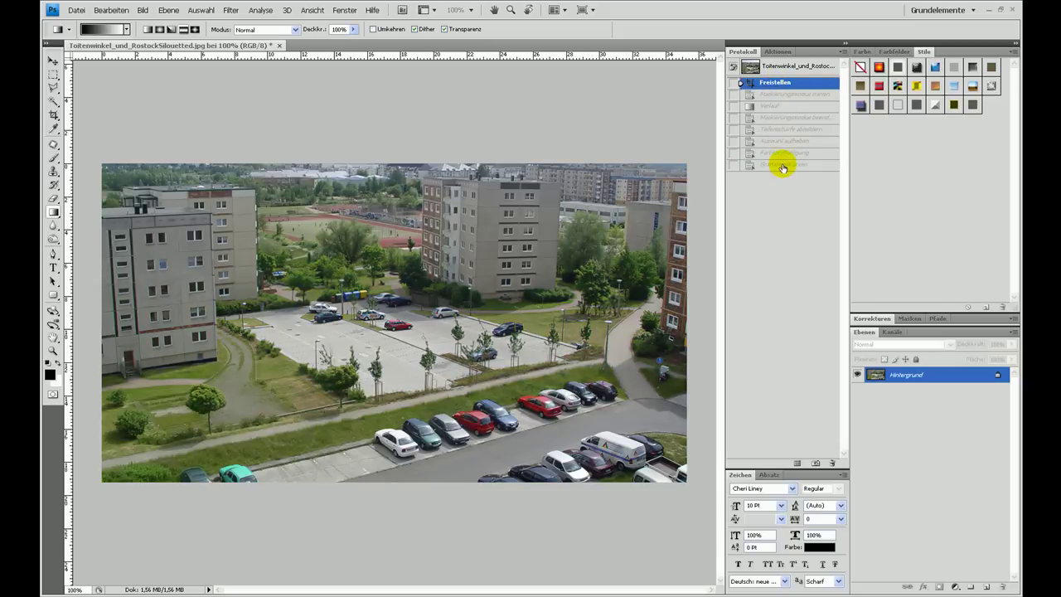
click(782, 166)
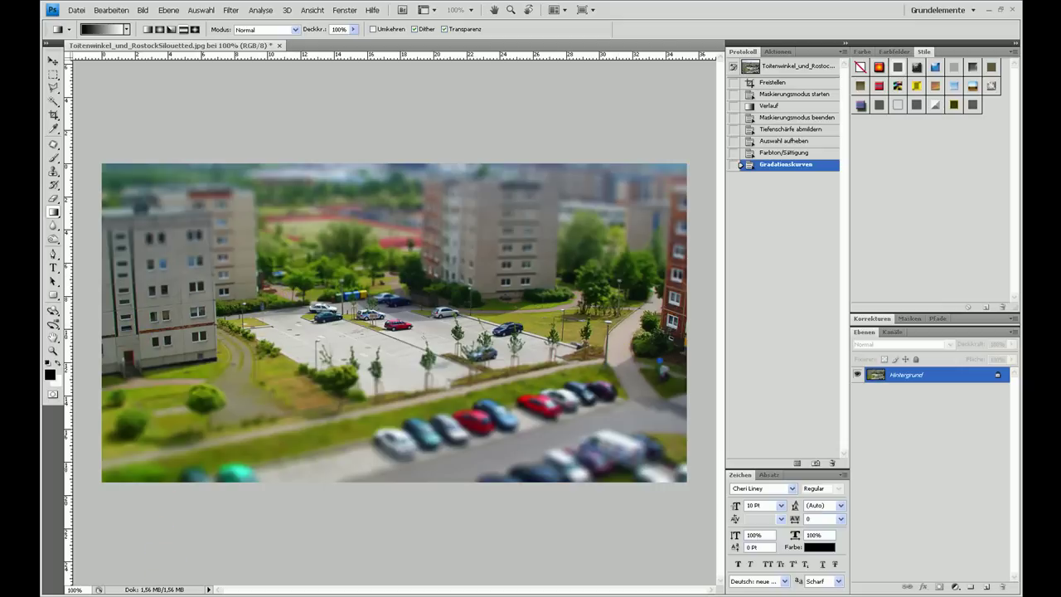
click(155, 592)
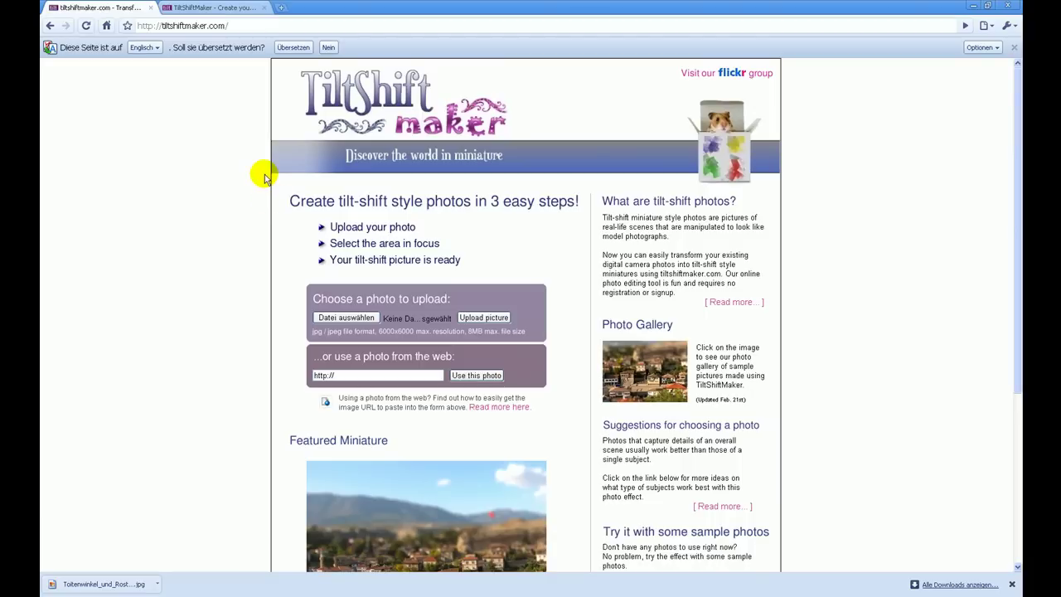
Upload the photo to TiltShift Maker and try shifting its focus band.
click(479, 318)
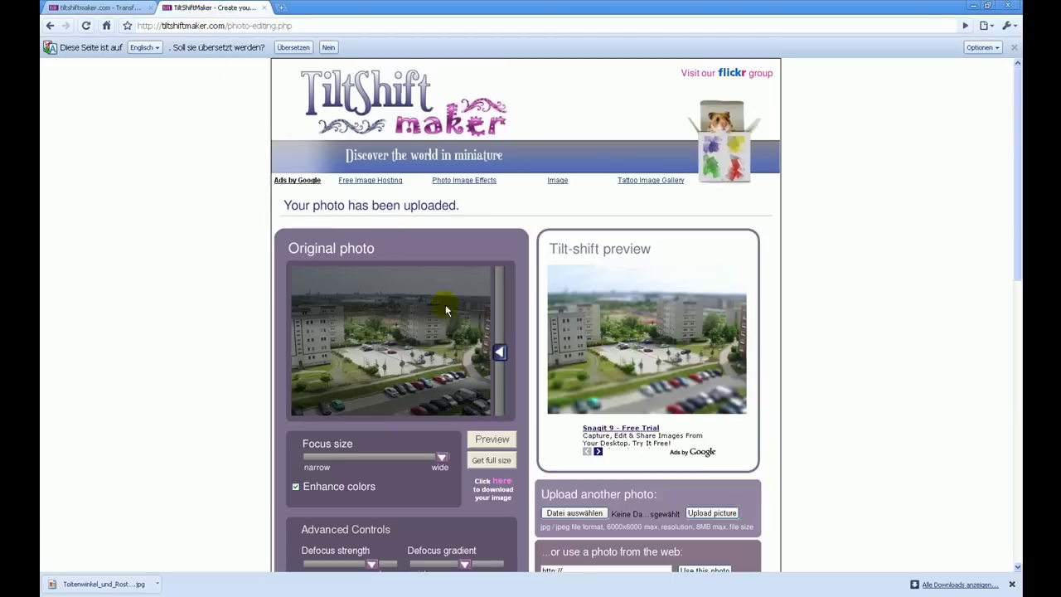
drag(499, 352, 501, 357)
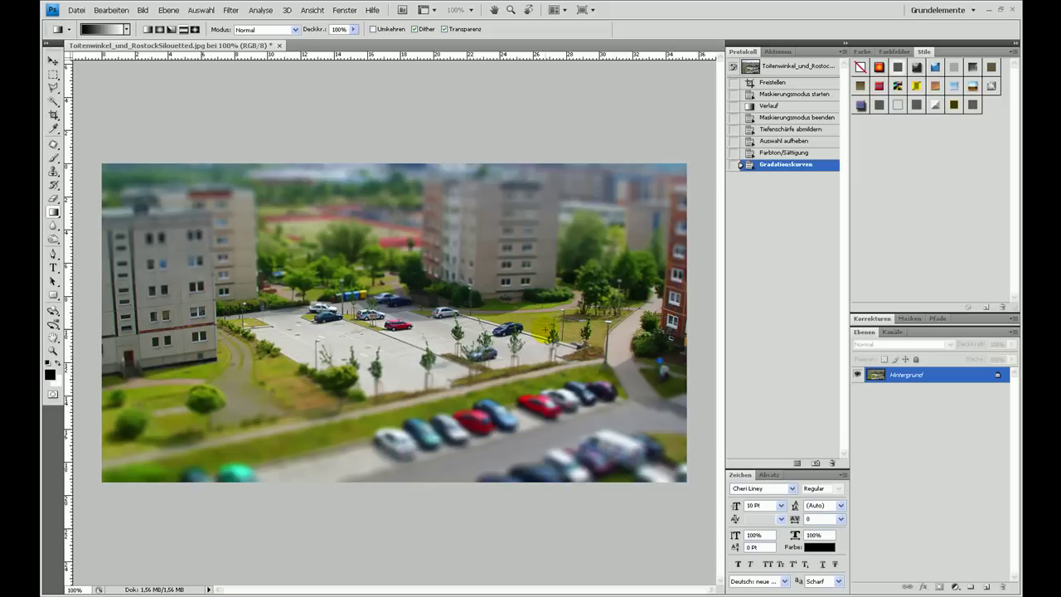
click(782, 82)
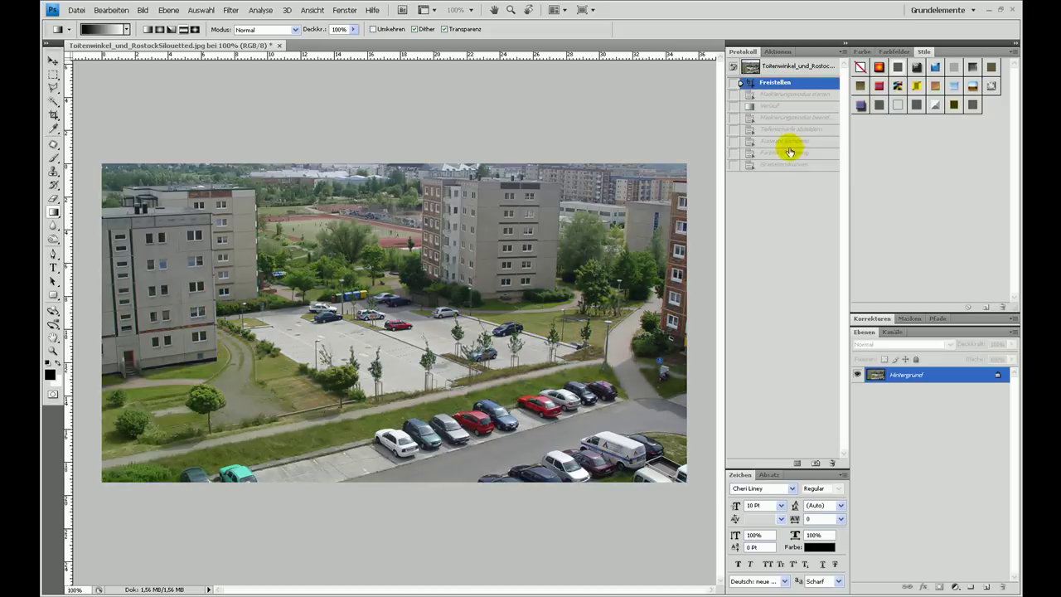
click(779, 167)
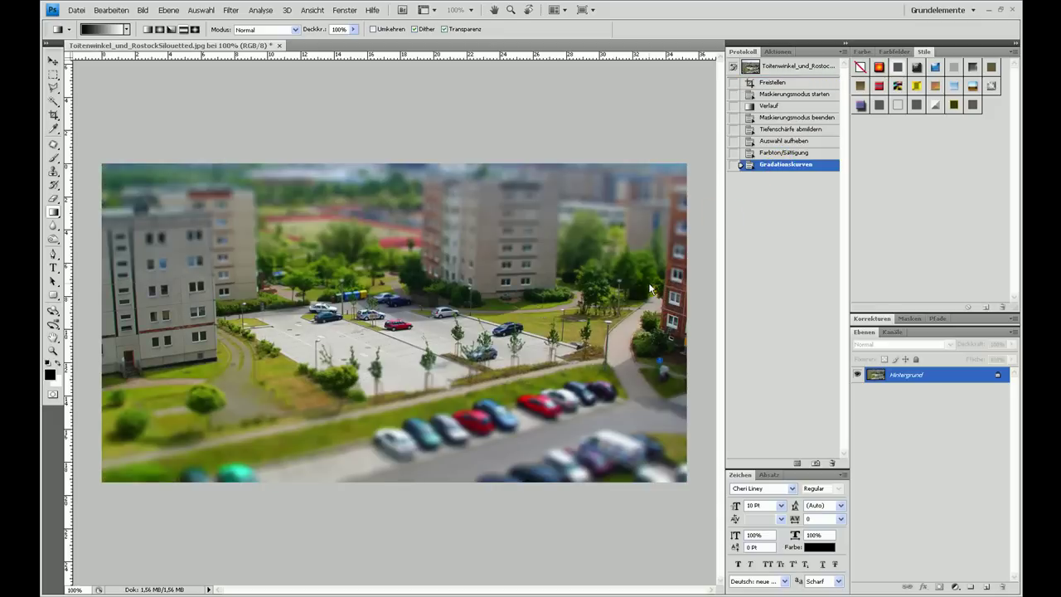